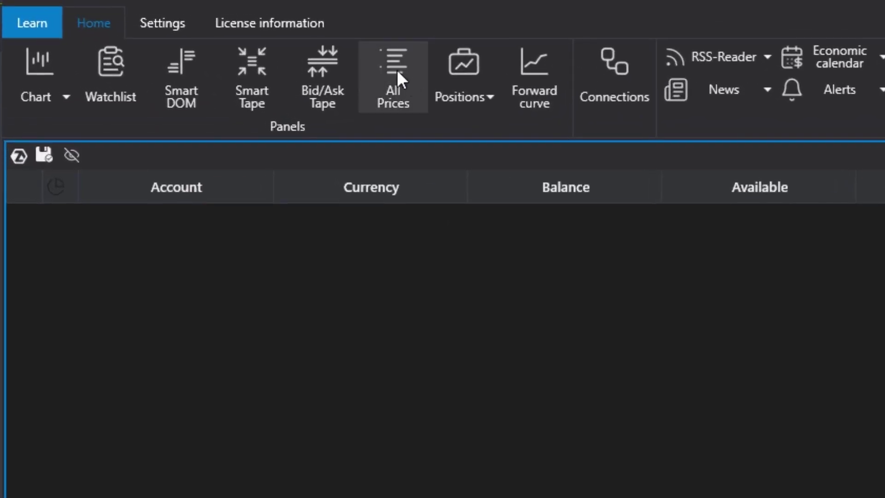
Step: Open a new All Prices window for the NQ contract #NQU5@CME, picked from Favorites
left_click(397, 70)
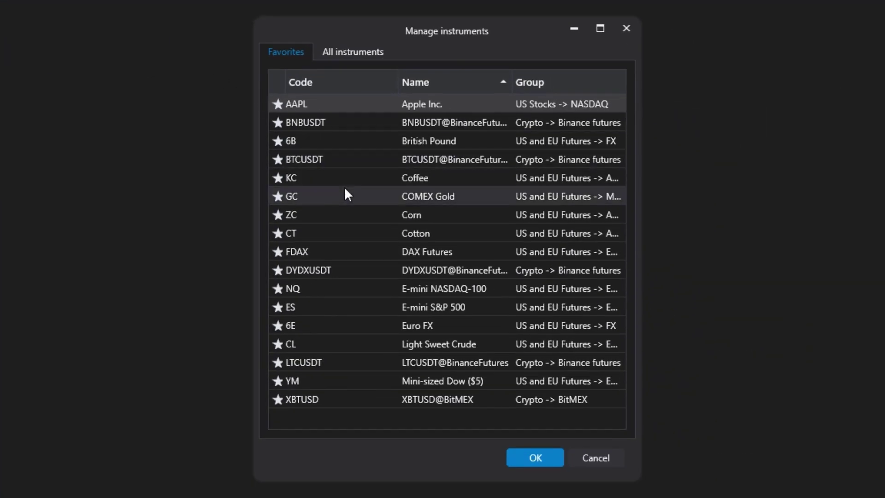
left_click(325, 52)
scroll(396, 252, "down", 12)
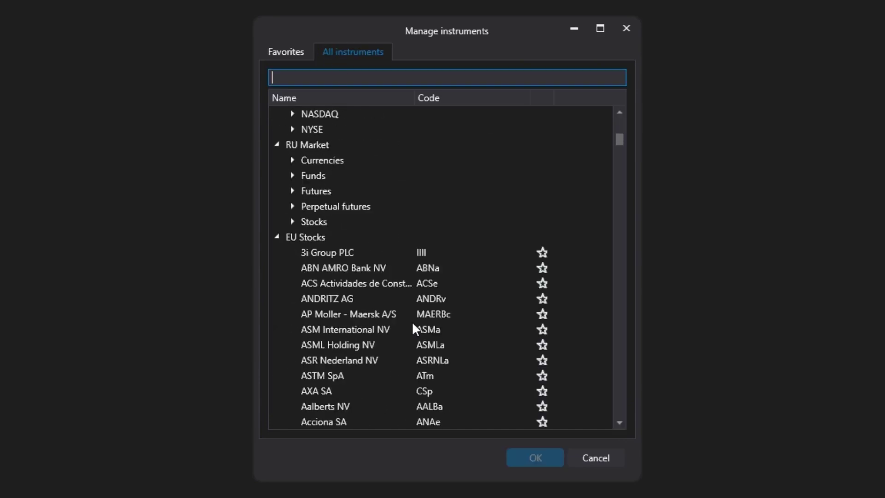
scroll(343, 198, "up", 7)
scroll(342, 193, "up", 3)
left_click(292, 52)
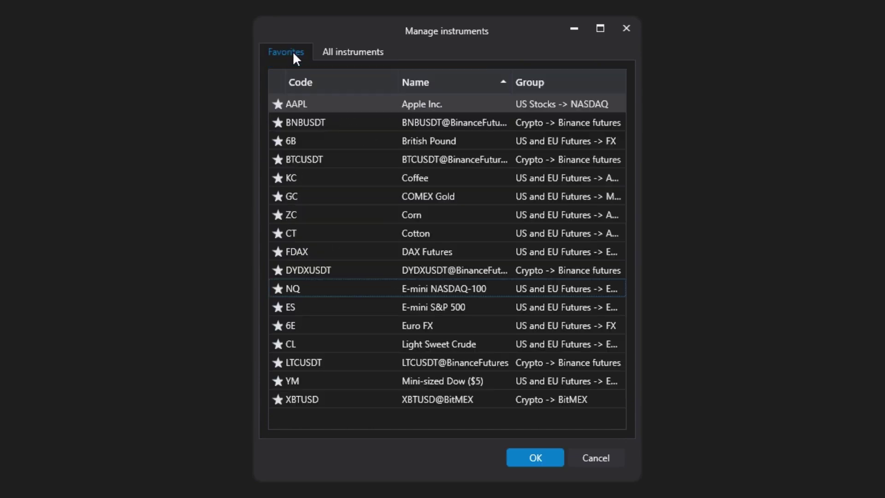
left_click(345, 290)
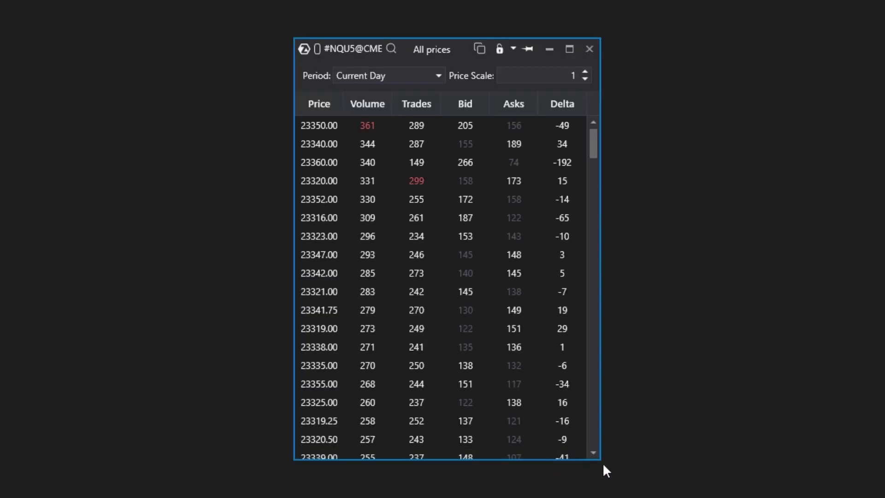
Step: Enlarge the NQ All prices window, move it up and left, and scroll through its rows
left_click_drag(600, 459, 869, 497)
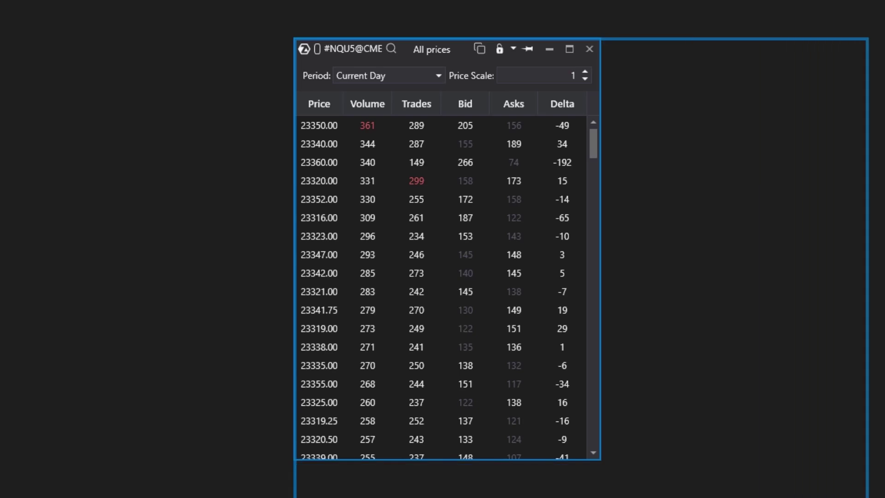
left_click_drag(618, 51, 460, 25)
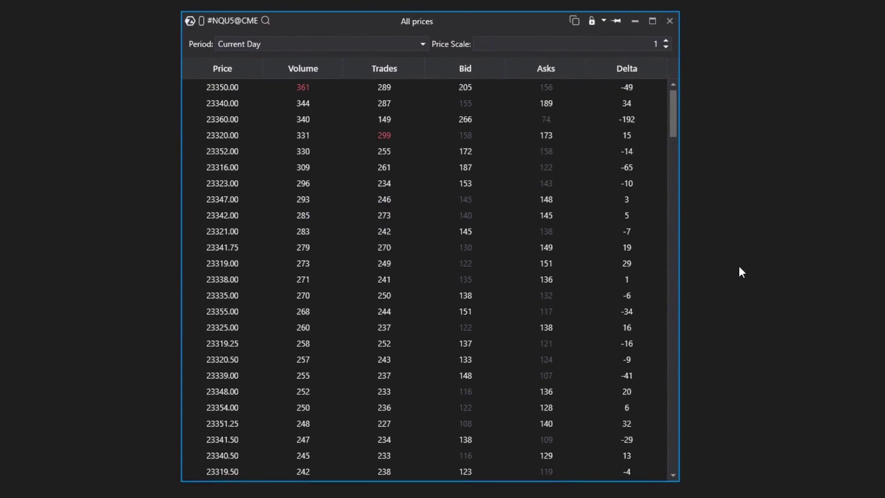
scroll(528, 352, "down", 10)
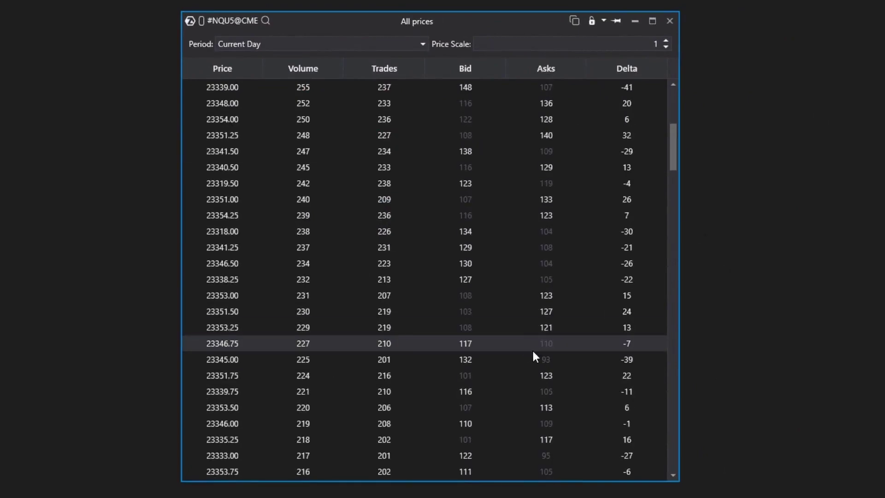
scroll(525, 396, "down", 6)
scroll(521, 392, "up", 7)
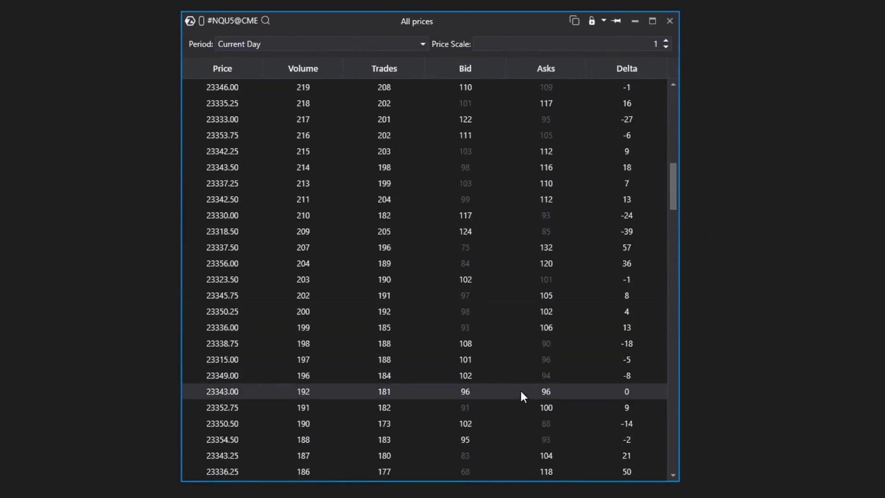
scroll(530, 387, "up", 9)
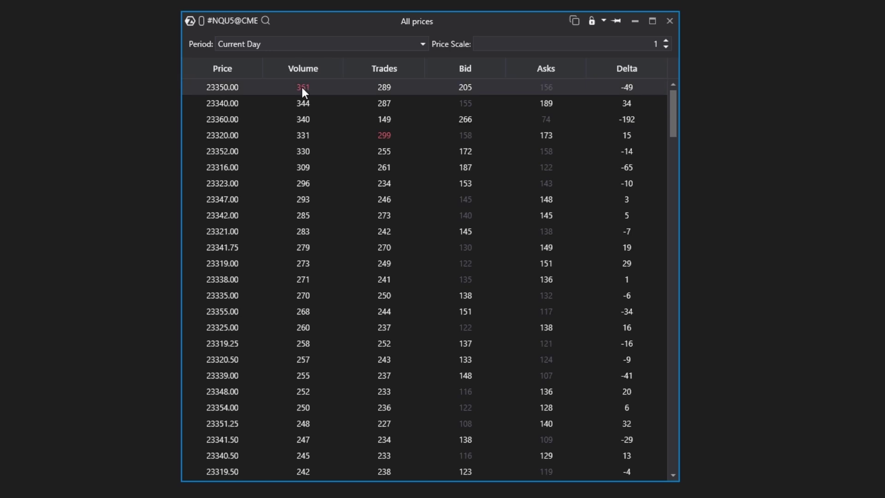
Step: Sort the table by Volume, descending, so 23350.00 at 361 contracts leads
left_click(613, 73)
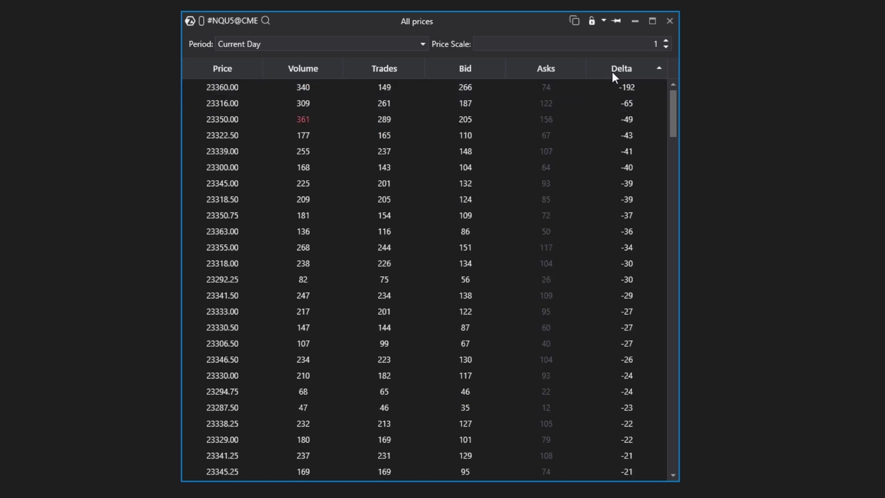
left_click(613, 72)
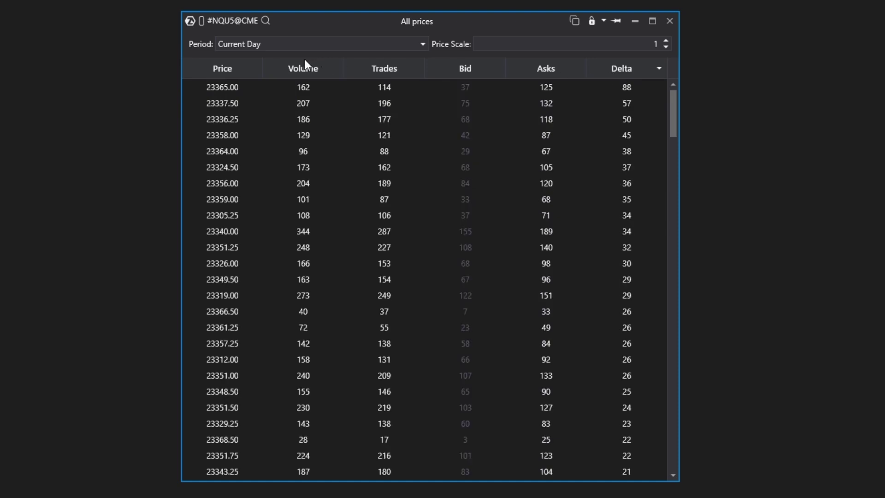
left_click(298, 69)
left_click(297, 69)
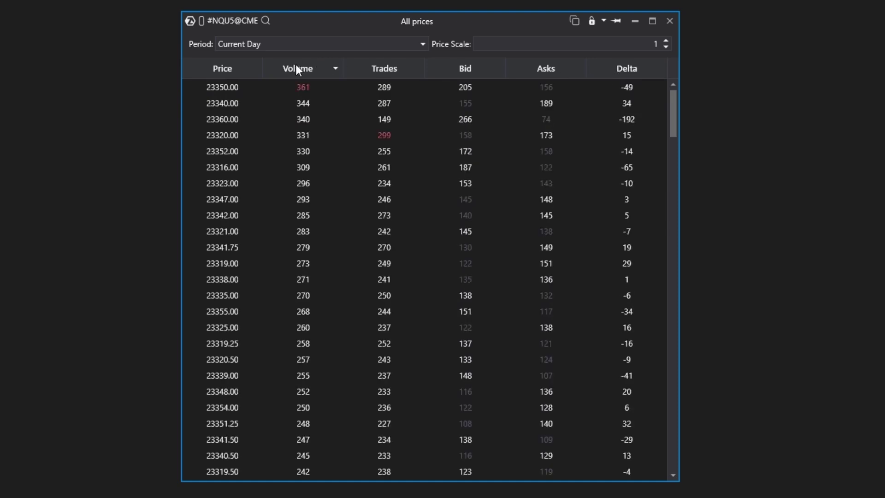
left_click(282, 43)
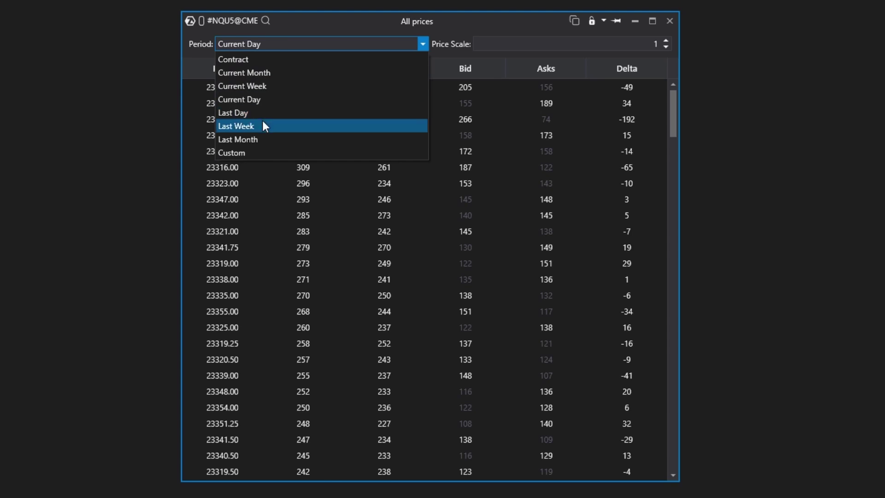
Step: Try a Custom period from 6 August 2025, then set the Period to Last Day
left_click(256, 154)
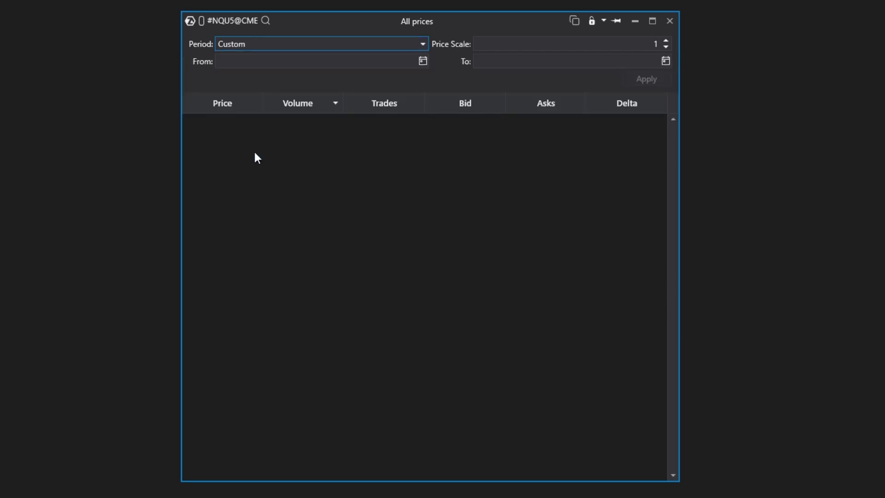
left_click(423, 61)
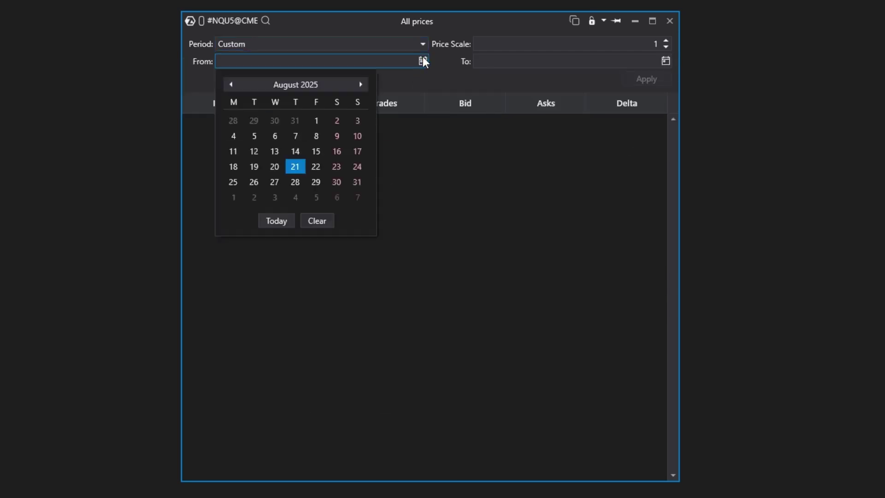
left_click(278, 141)
left_click(265, 65)
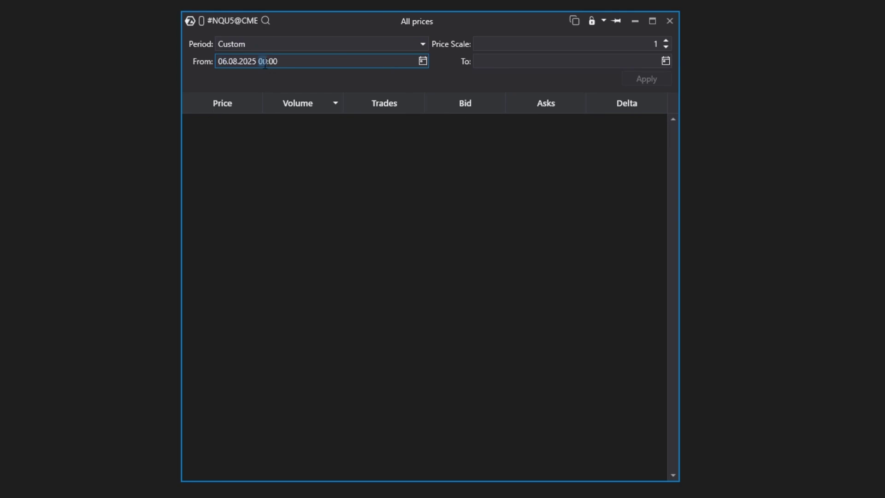
left_click(291, 60)
left_click(305, 46)
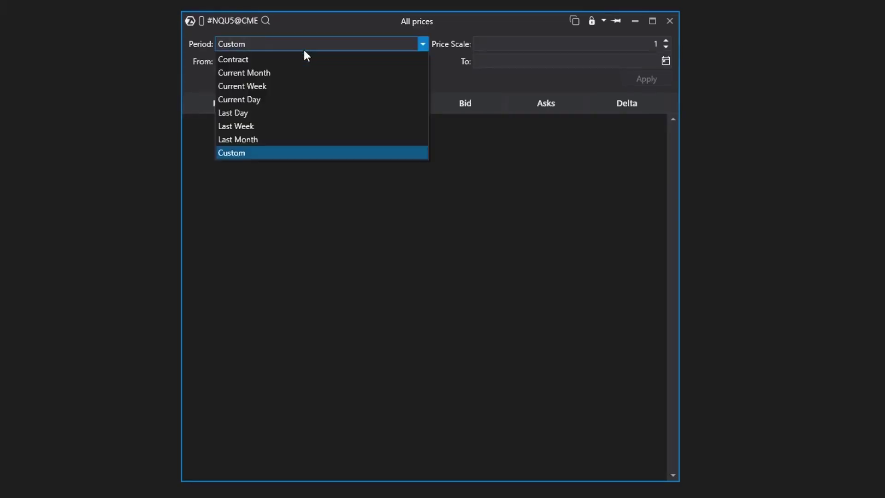
left_click(287, 113)
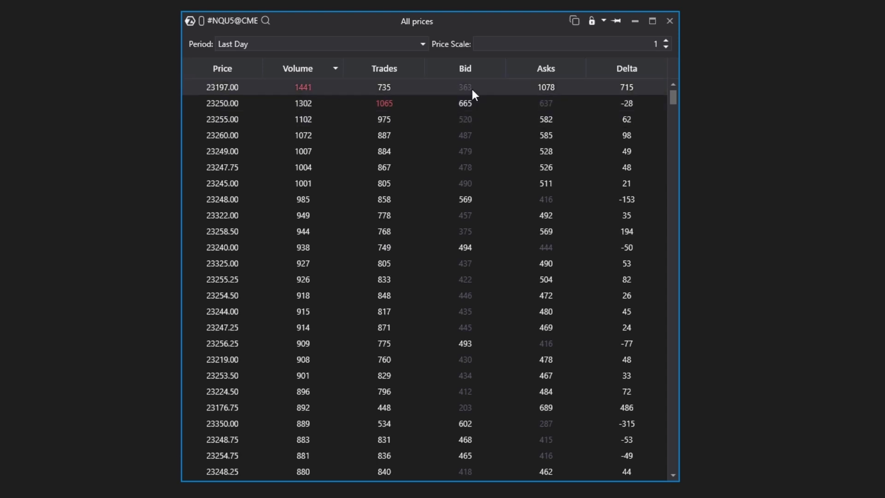
left_click(658, 42)
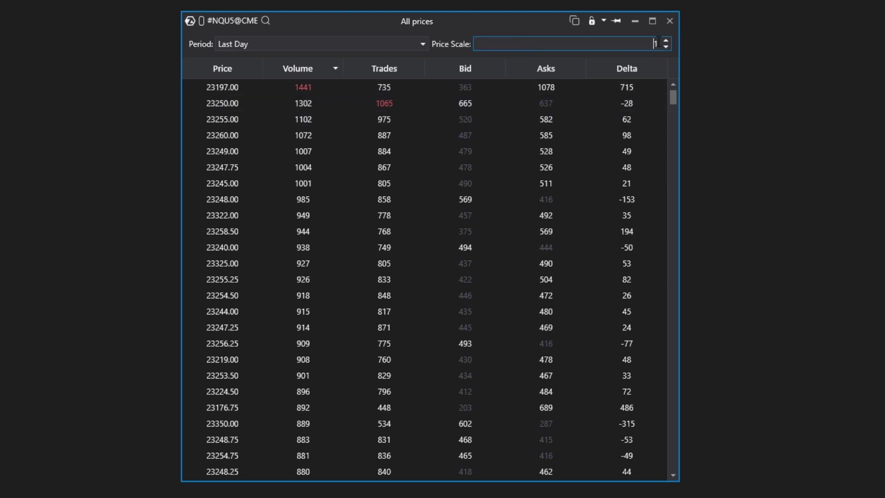
left_click(666, 41)
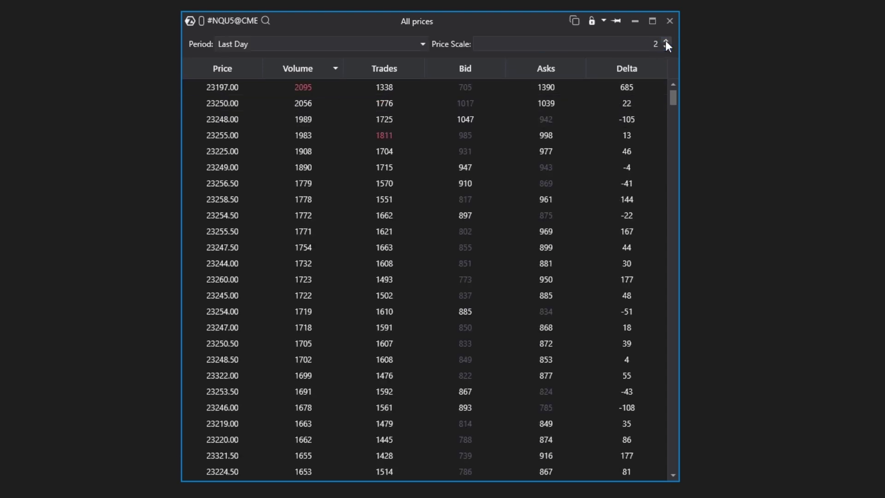
left_click(666, 41)
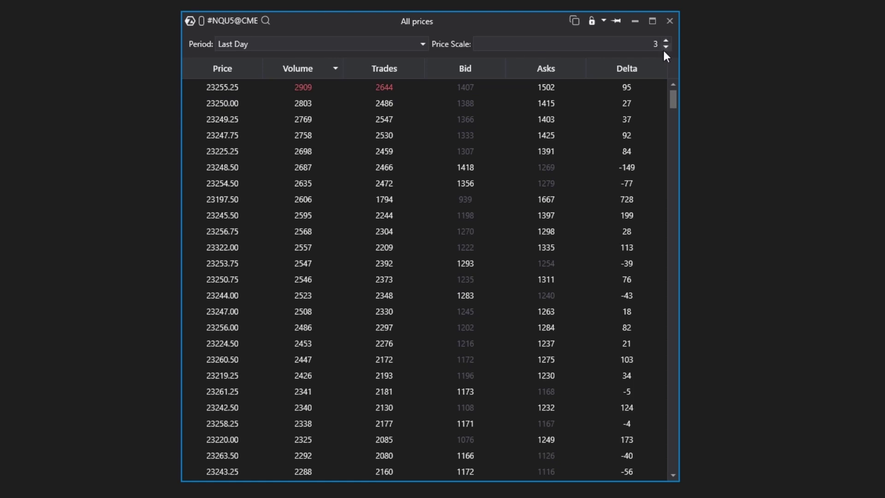
left_click(666, 46)
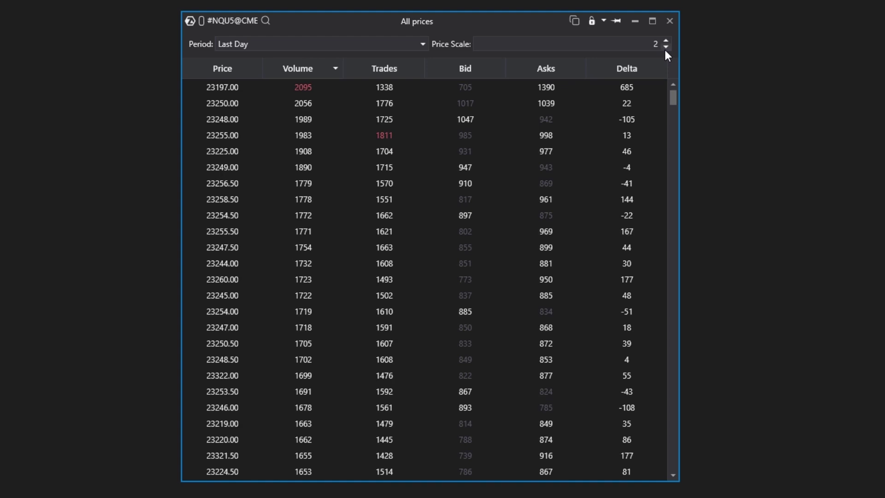
left_click(665, 47)
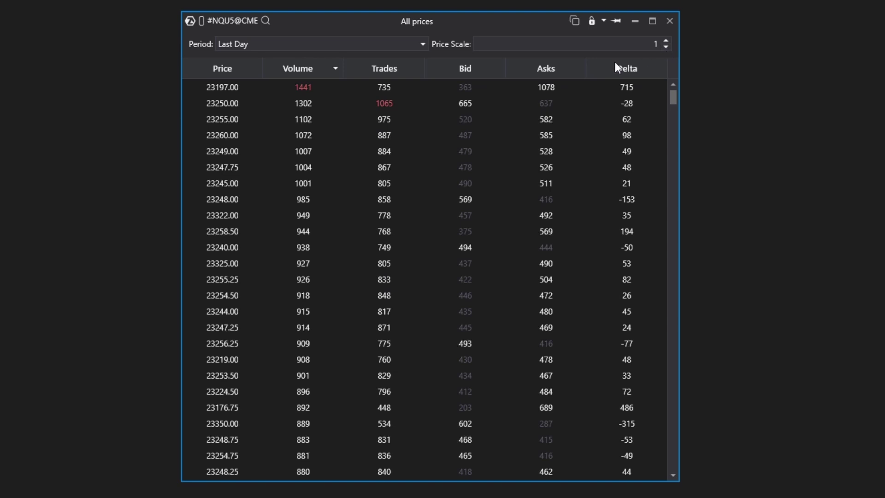
Step: Export the table with Save to file... as a CSV named 'ff' on the Desktop
right_click(414, 176)
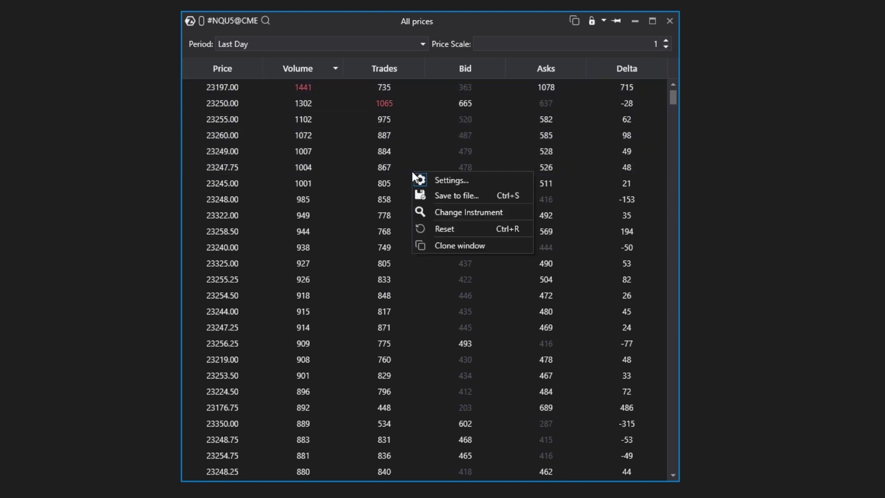
left_click(467, 198)
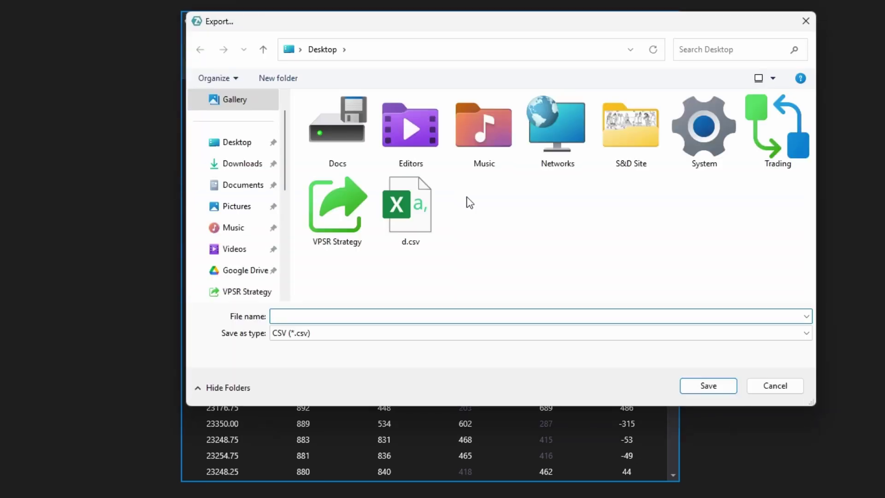
type("ff")
left_click(714, 390)
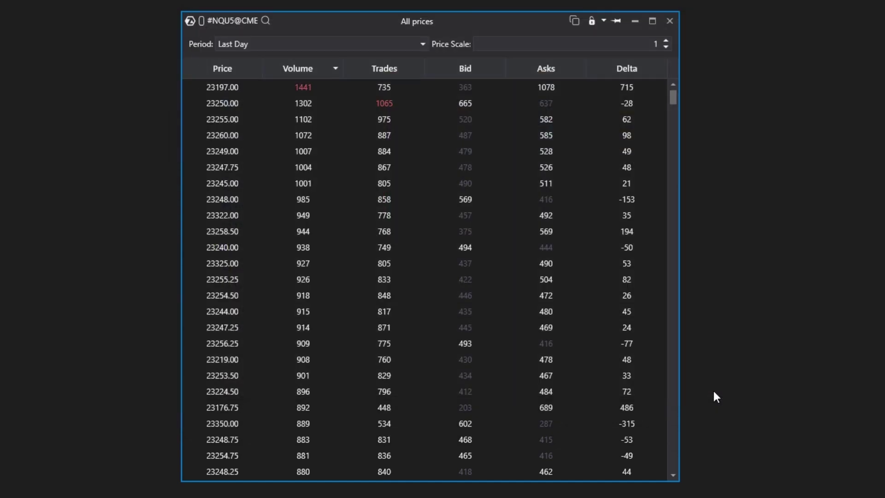